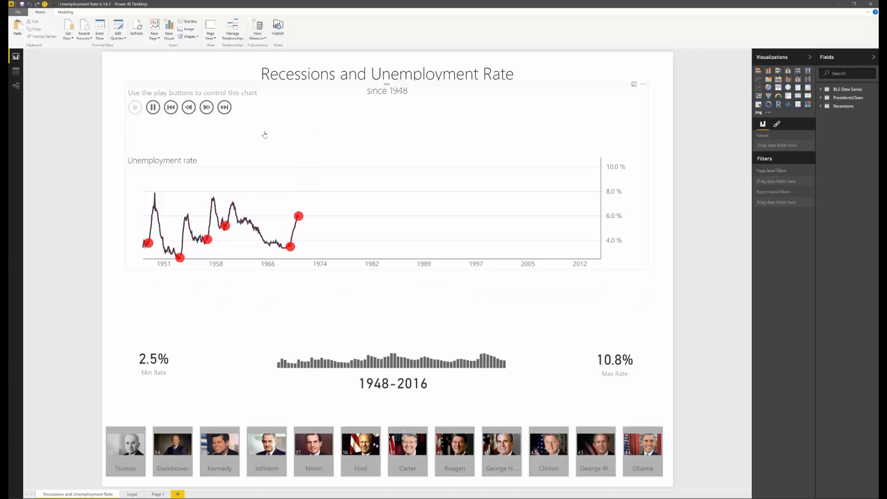
Step: Pause the unemployment chart at the 1960–61 recession event to show its details, and skip playback to the end
click(153, 108)
click(225, 226)
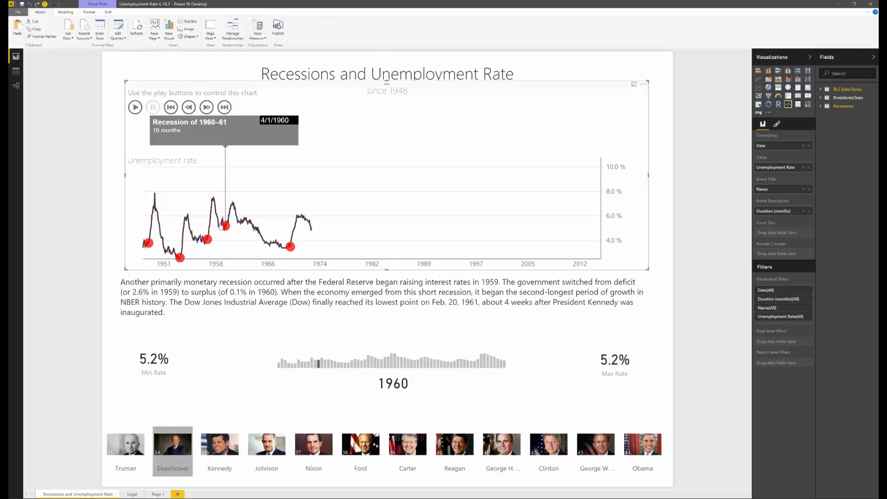
click(225, 109)
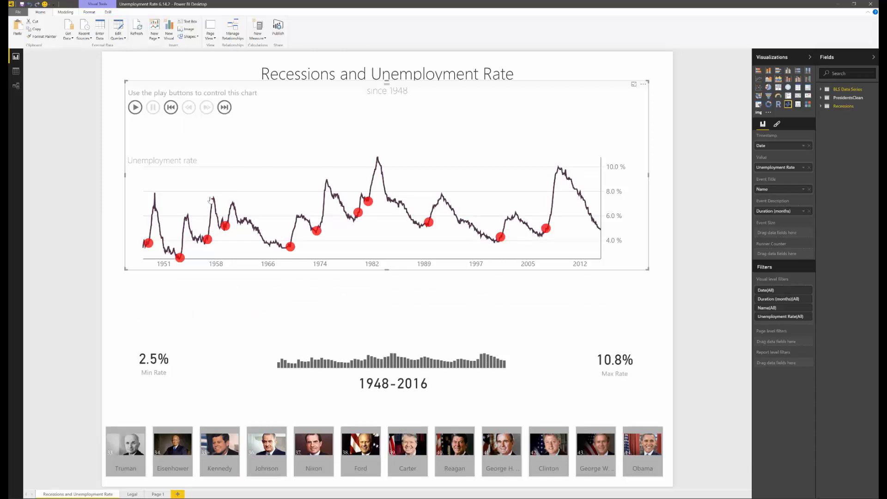
Step: Open the report page Page 1, select its unemployment chart and pause the playback
click(158, 493)
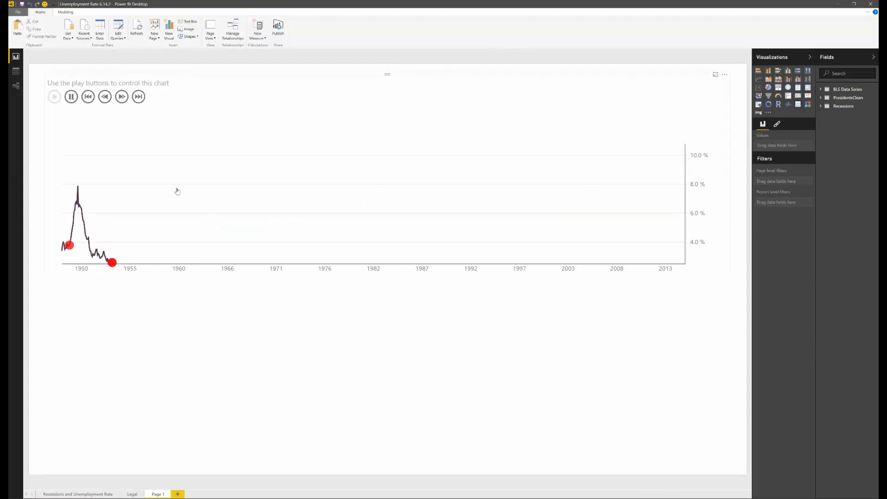
click(250, 158)
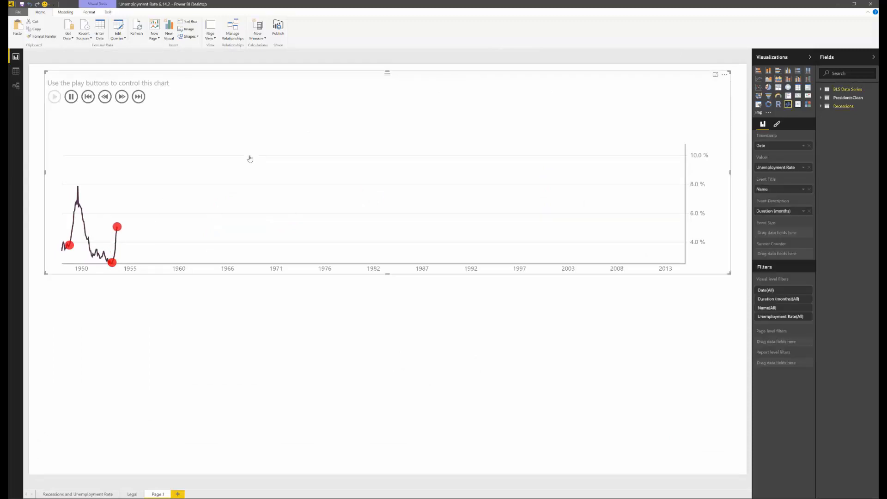
click(71, 97)
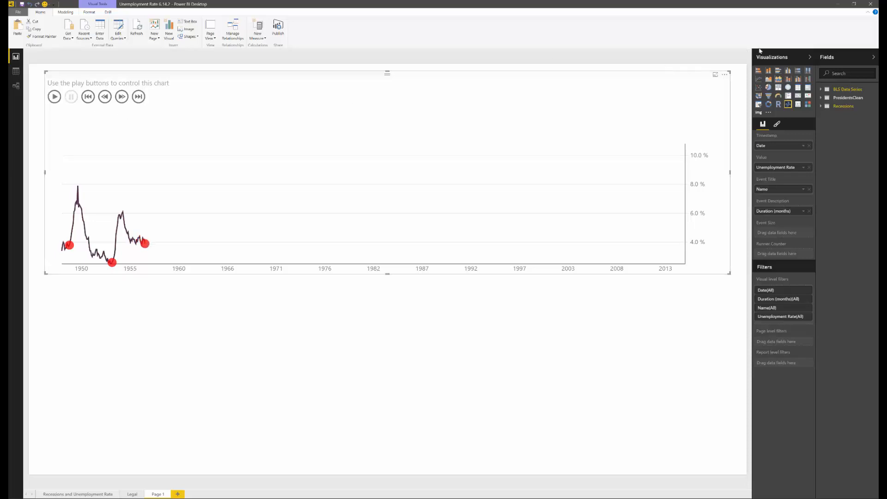
Step: Convert the chart to a table to examine its underlying data, and restore the animated chart with playback paused
click(799, 87)
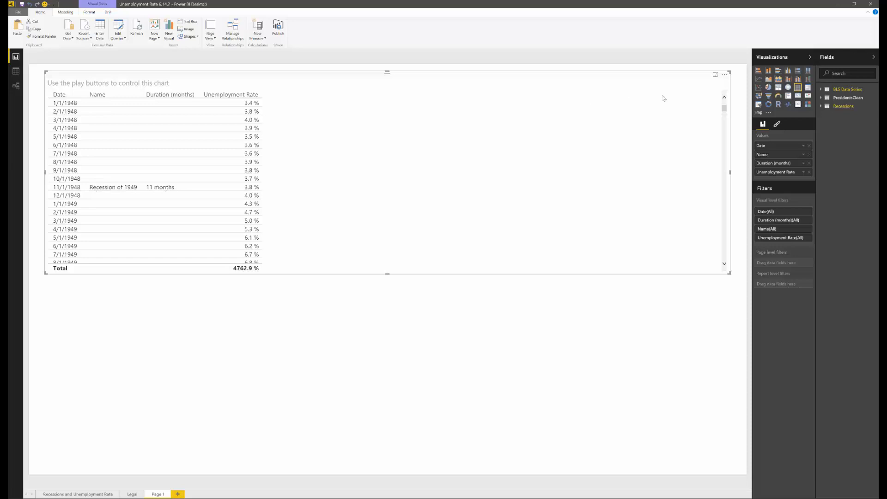
click(788, 106)
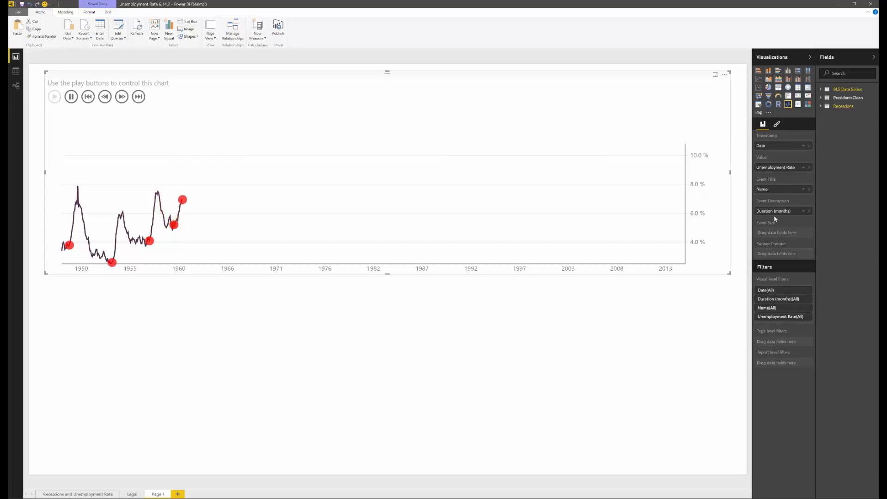
click(71, 97)
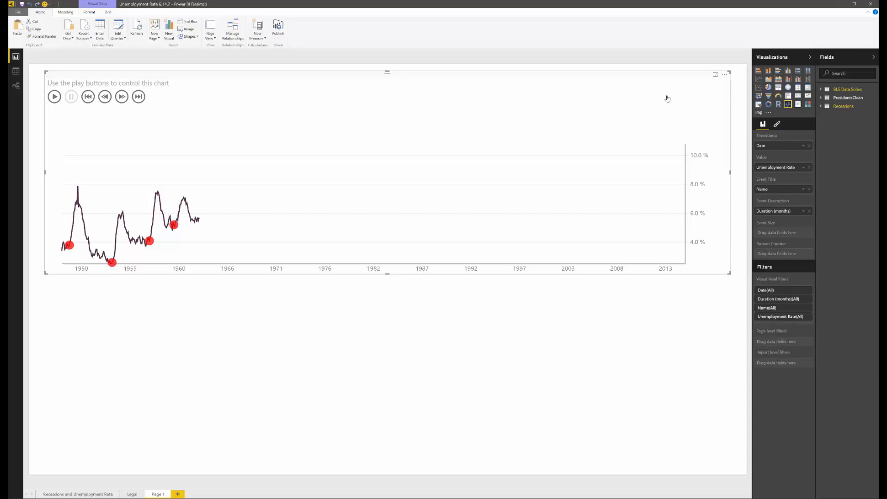
Step: Examine the chart's Series and Gaps formatting options
click(777, 125)
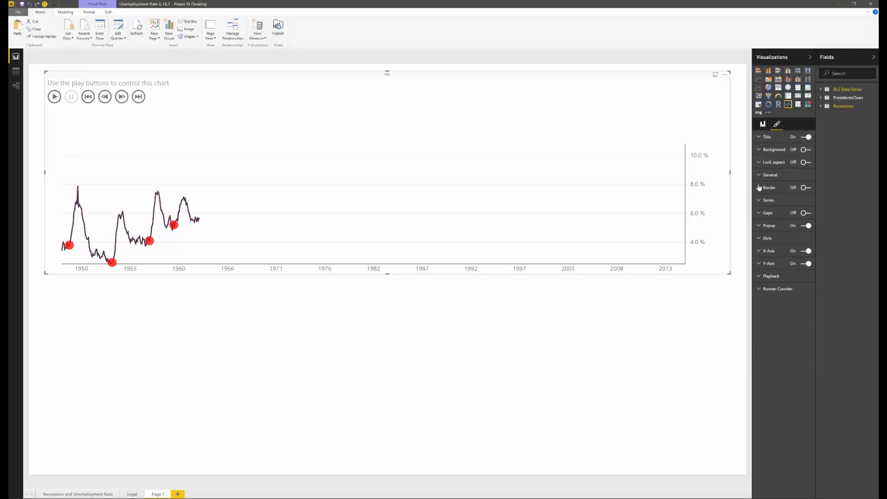
click(759, 201)
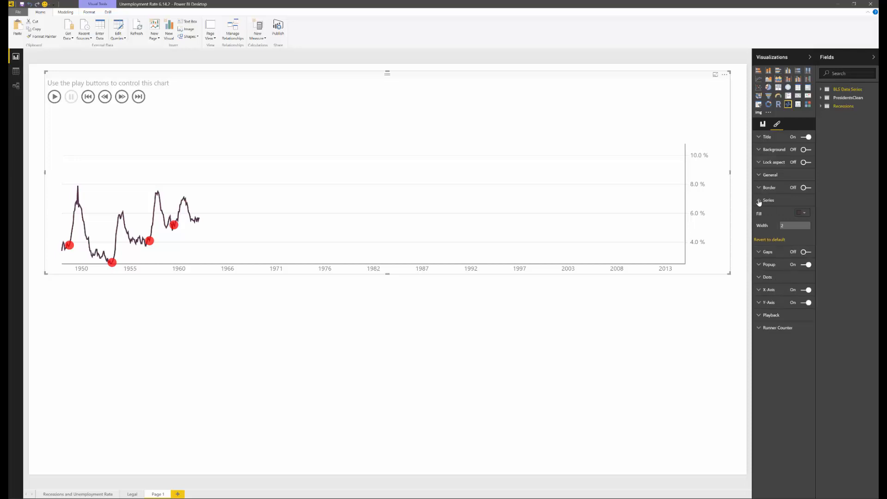
click(760, 202)
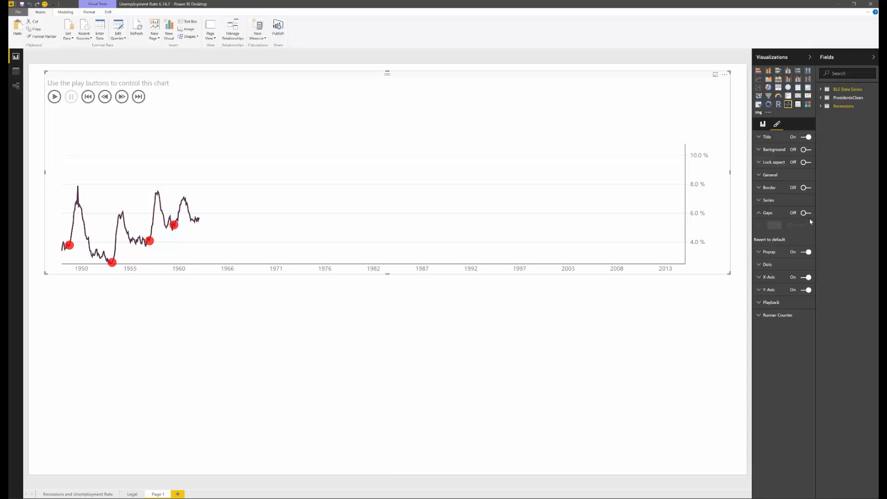
click(759, 215)
Step: Show the popup for the 1960–61 recession and try its placement with the popup's "Always" option off, restoring it to on
click(760, 226)
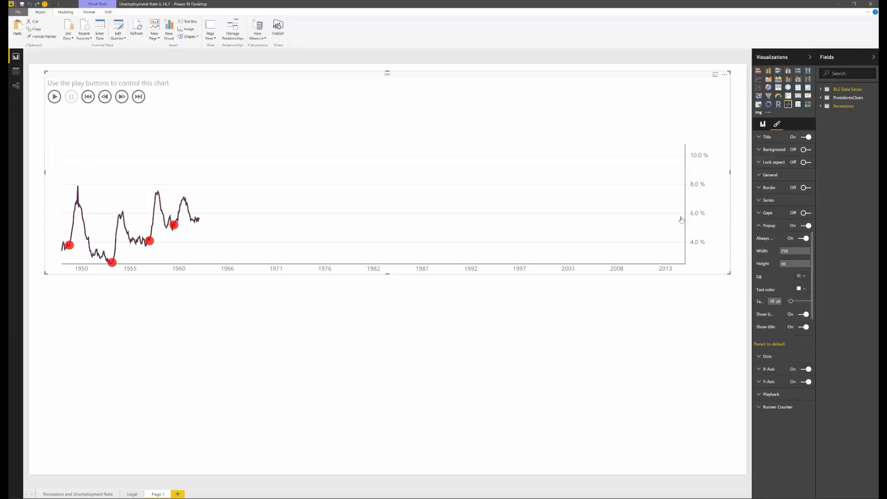
mouse_move(175, 227)
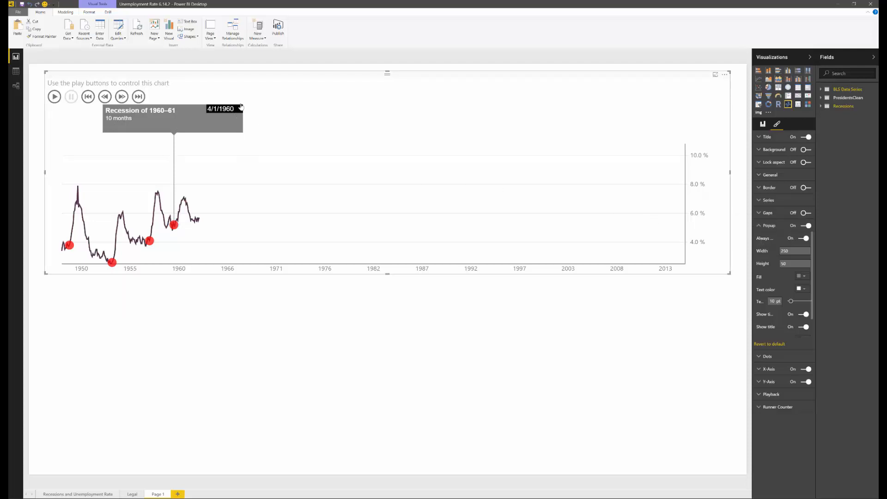
click(803, 238)
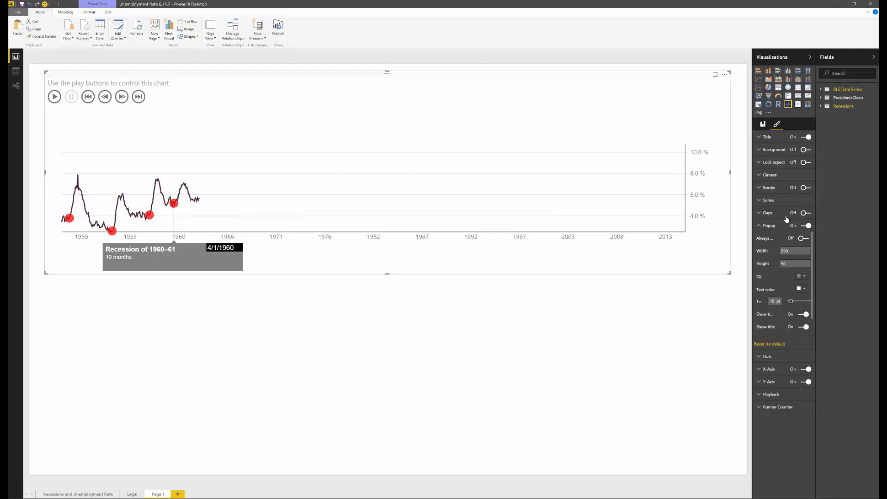
click(808, 238)
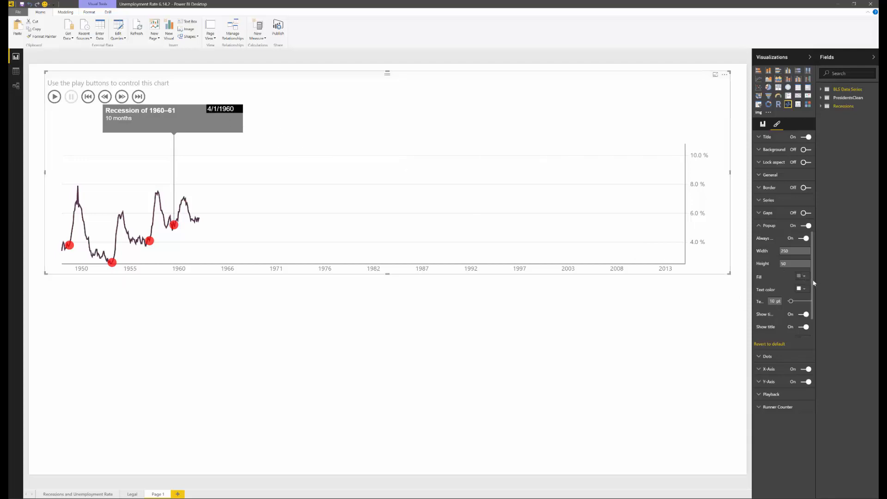
Step: Examine the remaining popup time color settings and the Dots options, including the fill color choices
drag(812, 283, 812, 315)
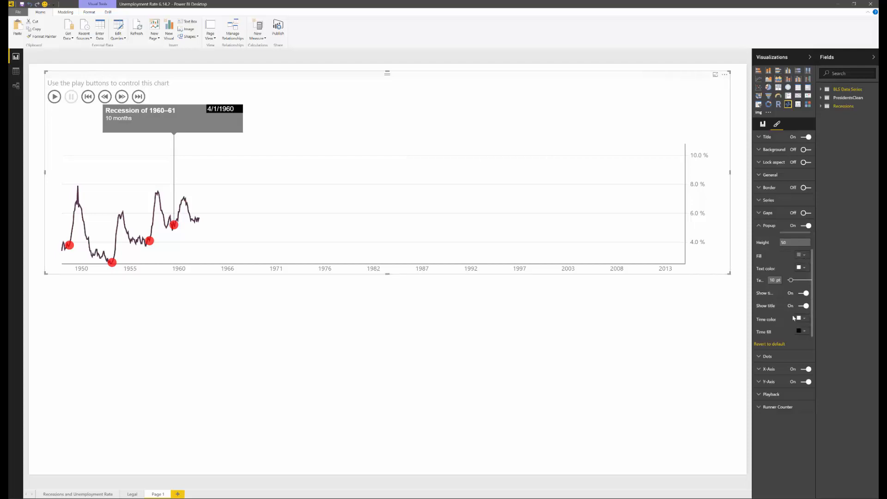
click(760, 356)
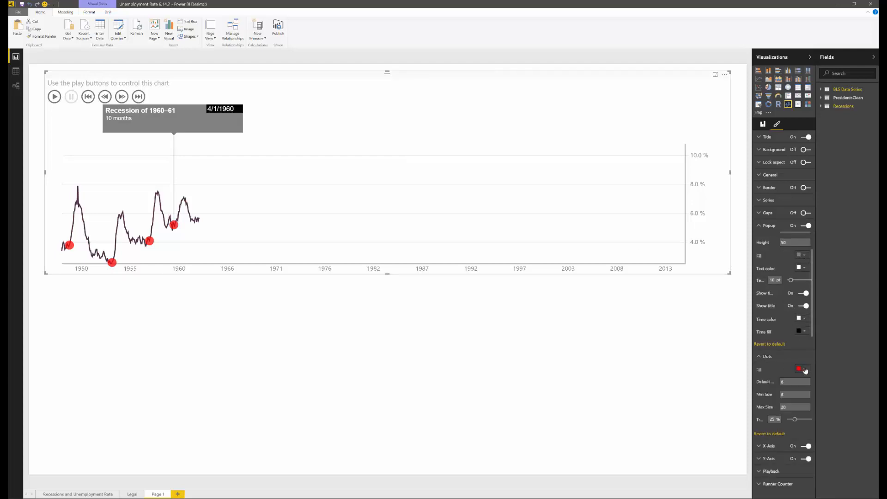
click(805, 370)
click(805, 370)
click(758, 359)
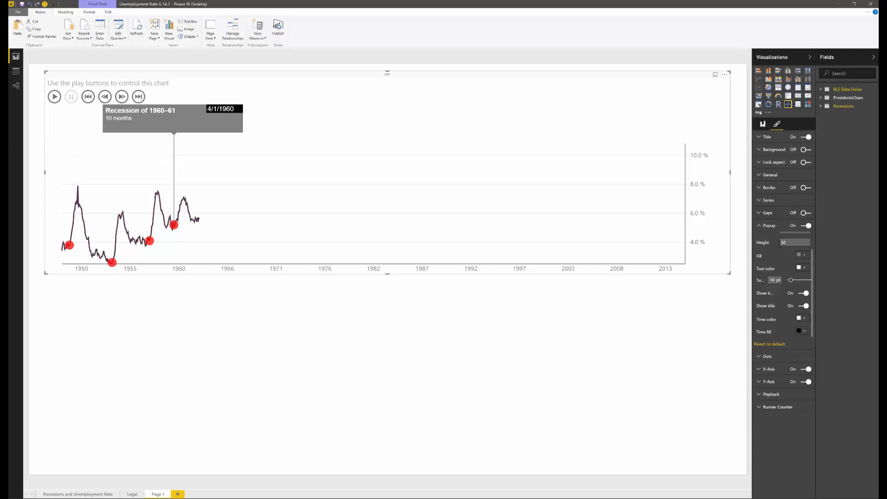
click(769, 227)
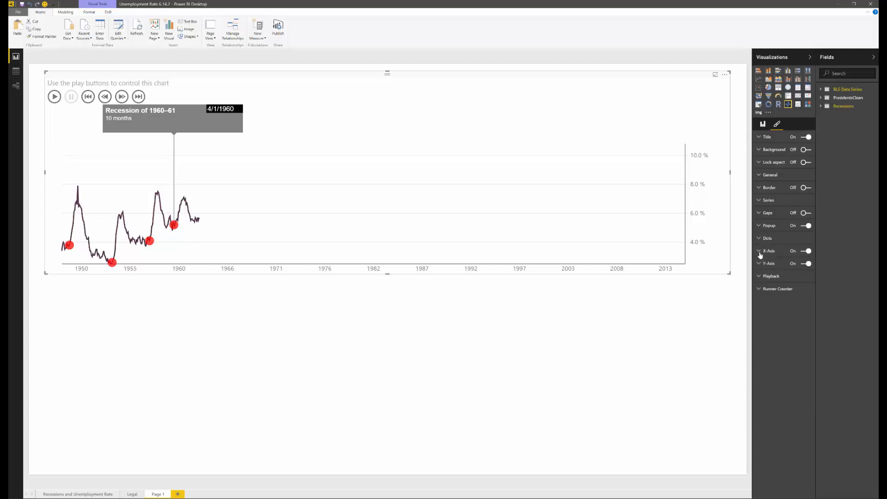
Step: Try the X-Axis position Center on the chart and return it to Bottom
click(760, 253)
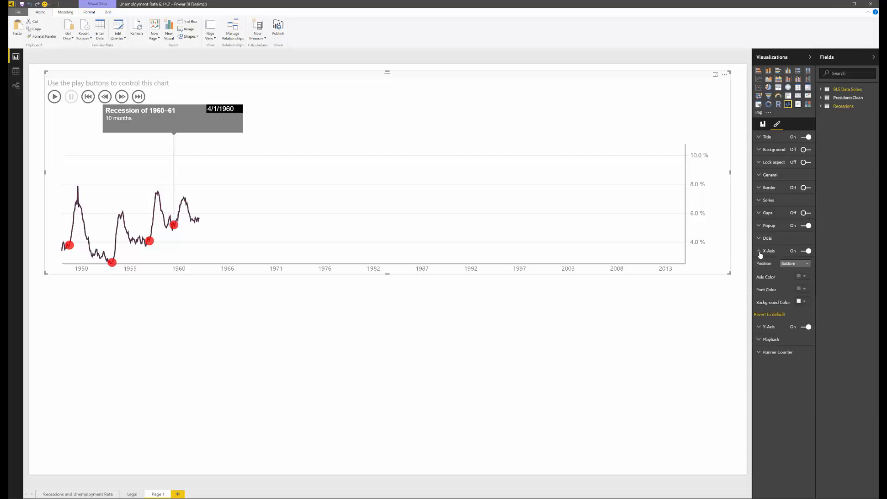
click(793, 267)
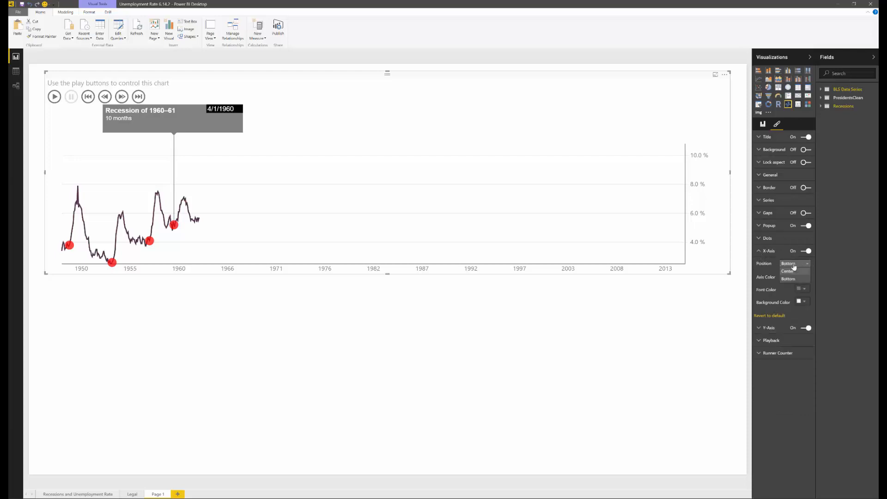
click(793, 271)
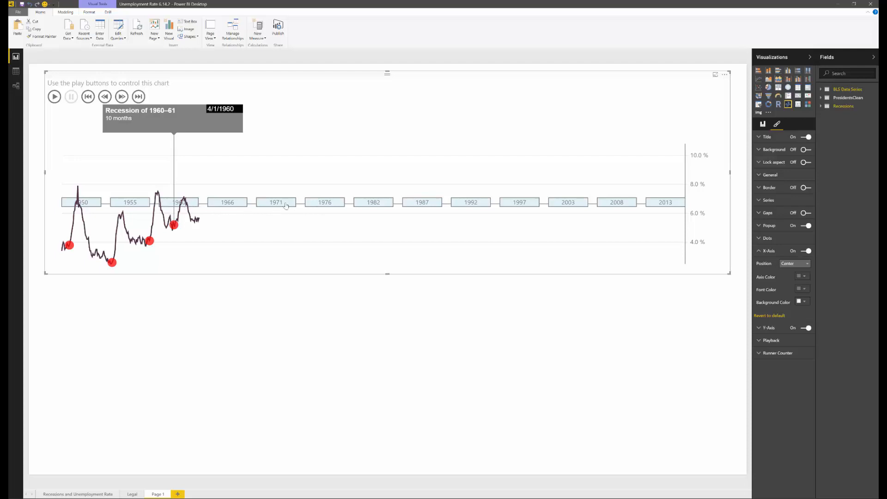
click(794, 265)
click(790, 280)
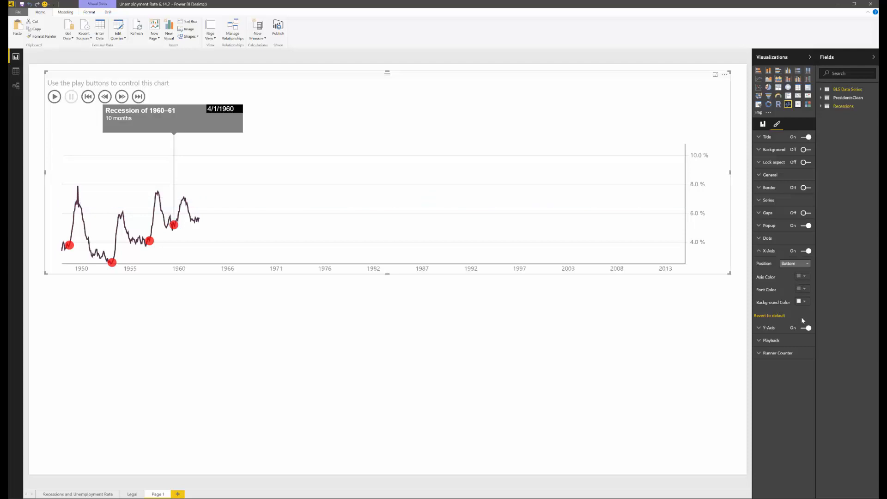
click(760, 252)
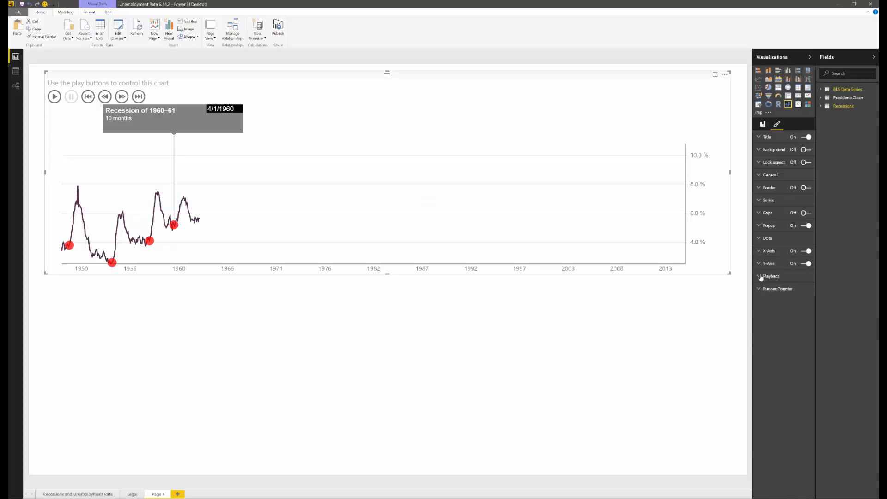
Step: Show the Playback settings with the pane widened enough to read their full labels, and resume the chart's playback
click(761, 276)
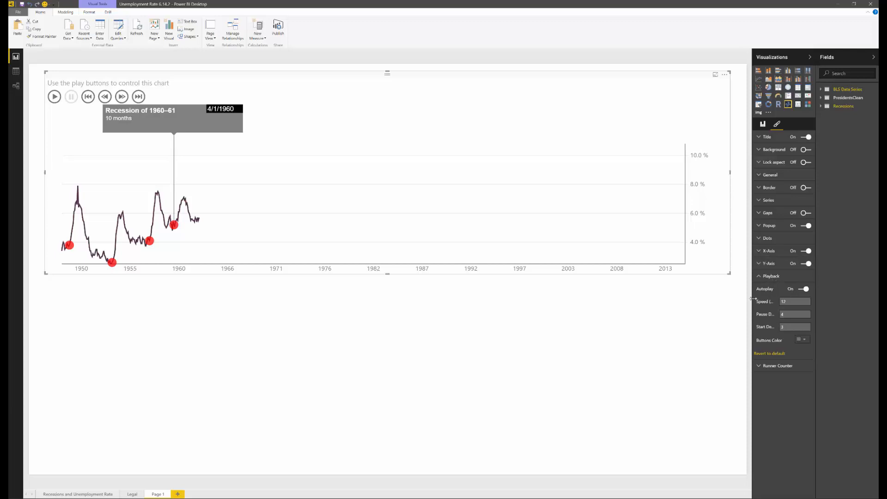
drag(753, 299, 721, 299)
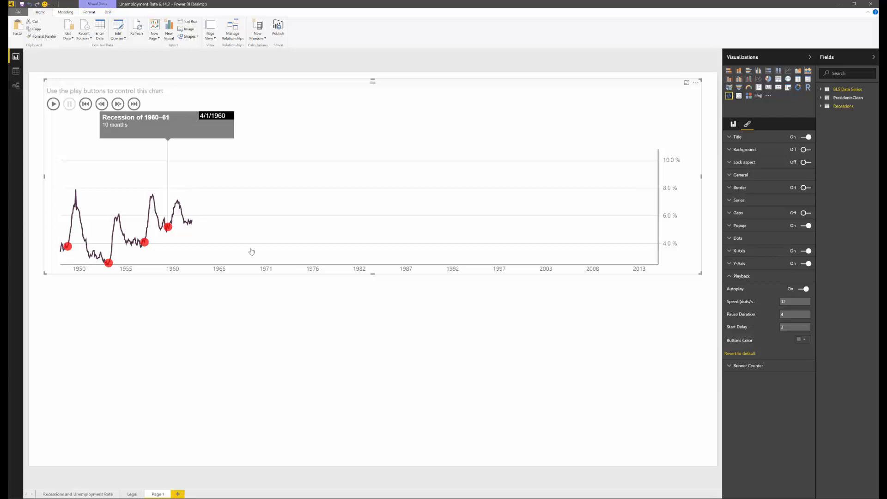
click(54, 104)
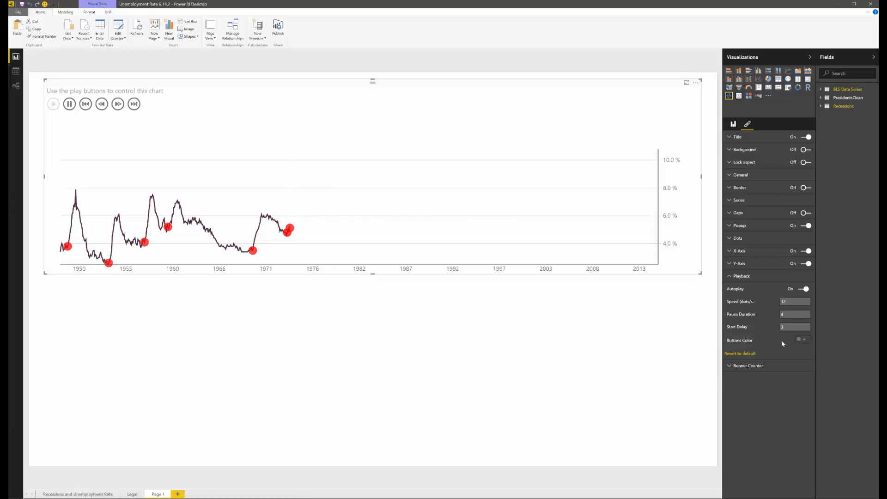
Step: Examine the playback button color choices and the Runner Counter options, and pause the chart at the early 1980s recession
click(804, 340)
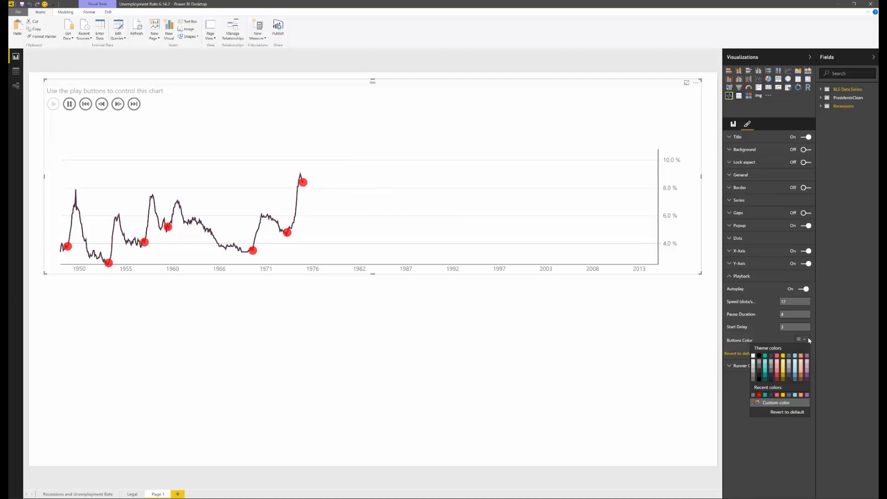
click(803, 340)
click(744, 366)
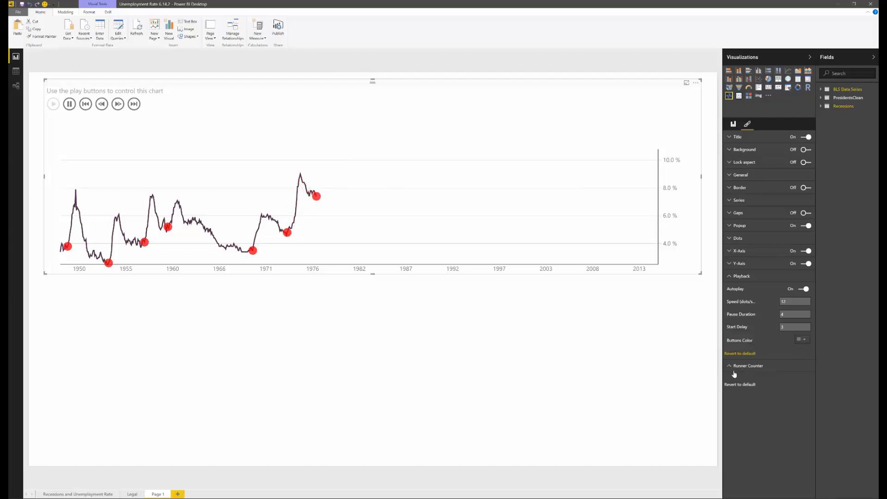
click(734, 368)
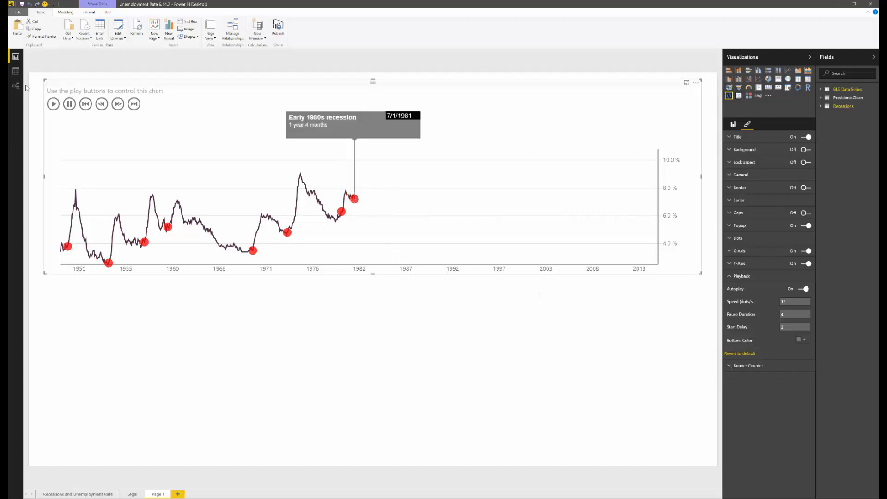
click(69, 104)
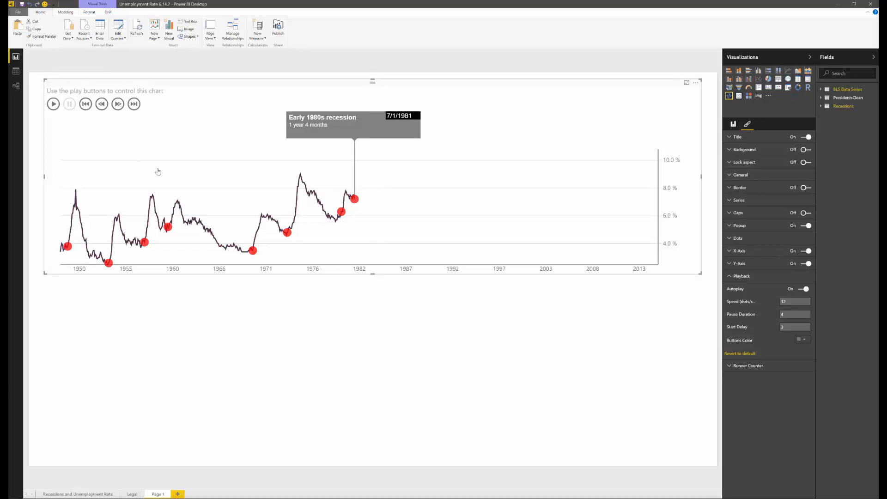